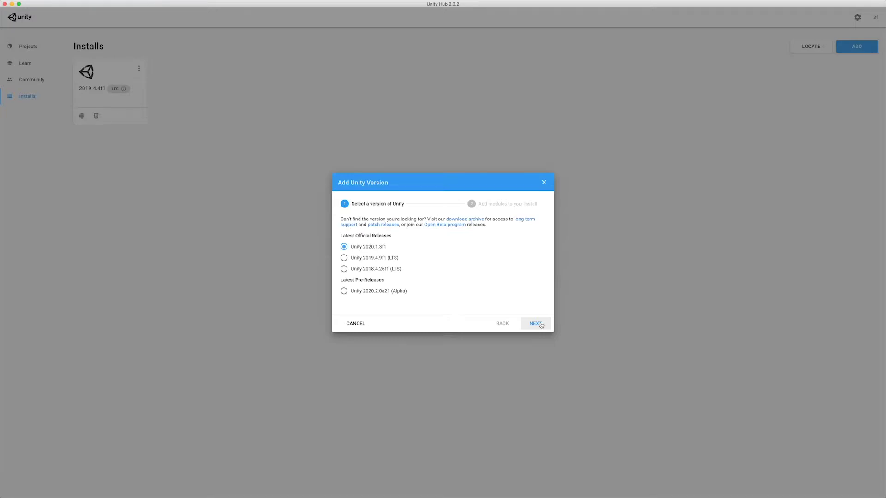
Install Unity 2020.1.3f1 with Android Build Support, WebGL Build Support and Documentation, accepting the Android SDK and NDK licence terms
{"action": "left_click", "coordinate": [541, 325]}
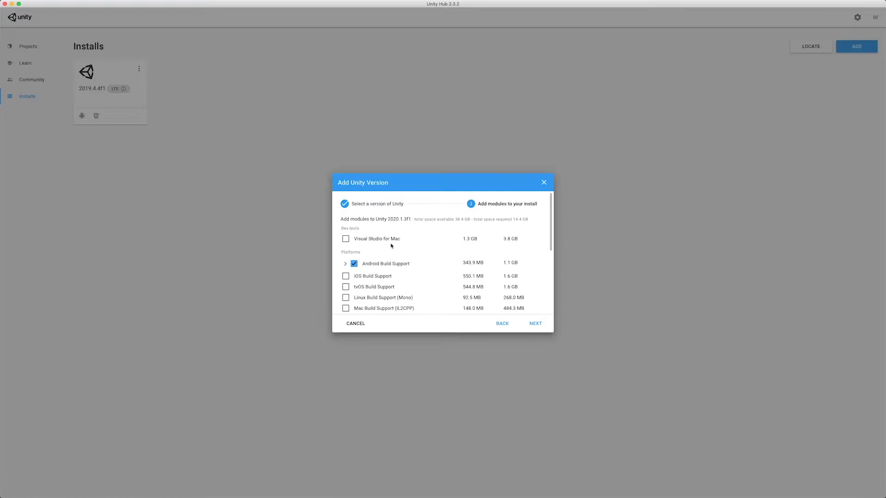
{"action": "scroll", "coordinate": [389, 245], "scroll_direction": "down", "scroll_amount": 1}
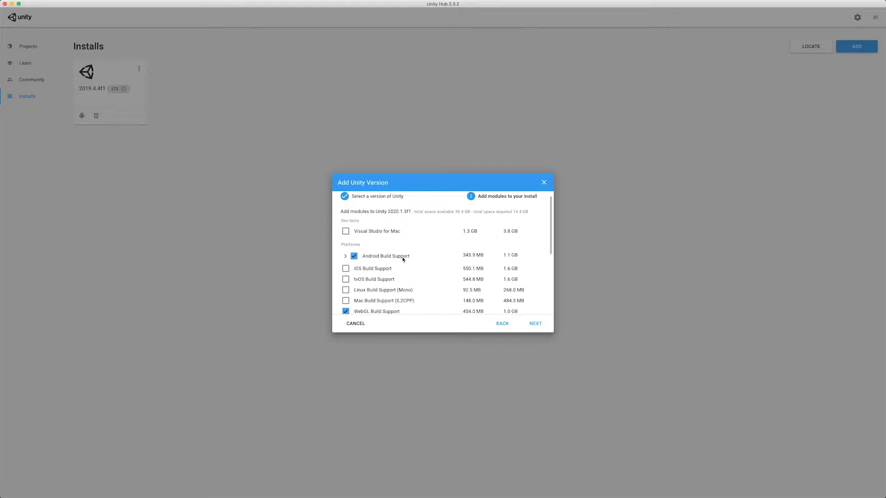
{"action": "scroll", "coordinate": [403, 259], "scroll_direction": "down", "scroll_amount": 3}
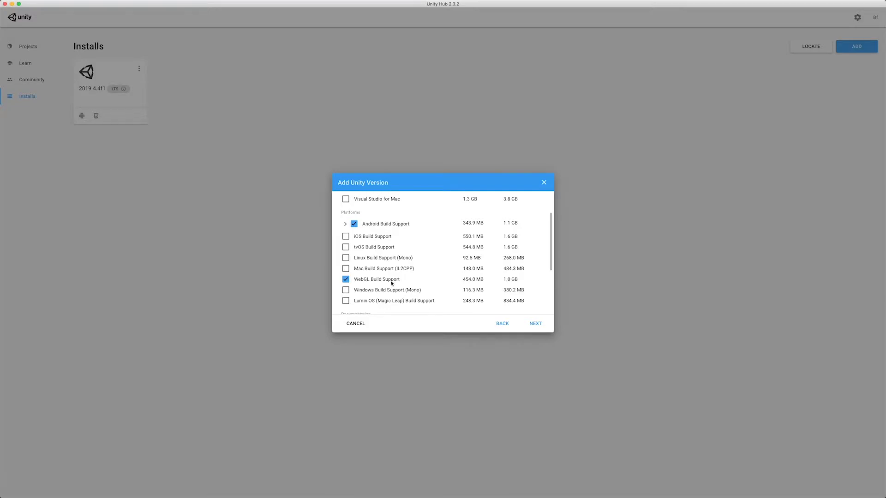
{"action": "scroll", "coordinate": [392, 283], "scroll_direction": "down", "scroll_amount": 3}
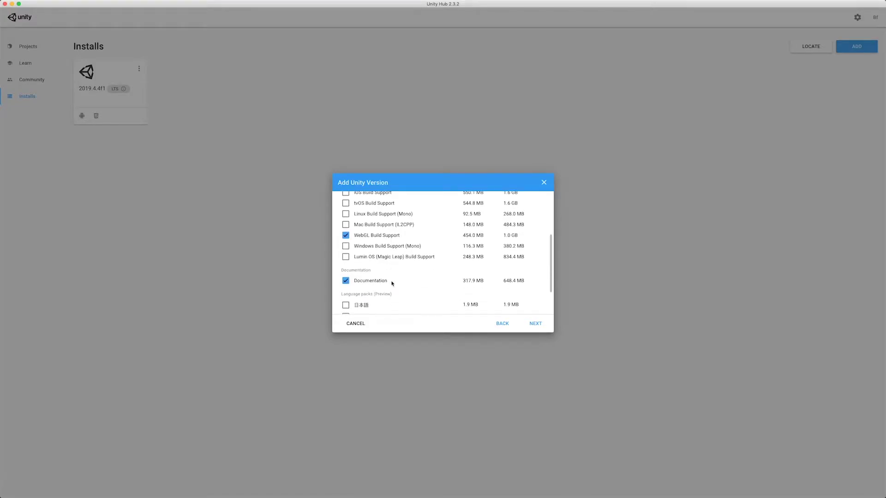
{"action": "scroll", "coordinate": [400, 281], "scroll_direction": "down", "scroll_amount": 3}
{"action": "scroll", "coordinate": [401, 281], "scroll_direction": "up", "scroll_amount": 5}
{"action": "left_click", "coordinate": [539, 326]}
{"action": "left_click", "coordinate": [322, 306]}
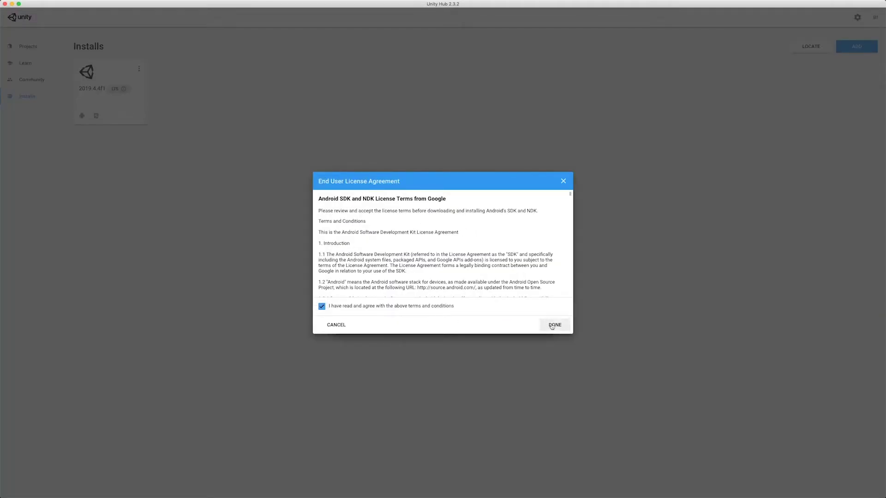
{"action": "left_click", "coordinate": [554, 325]}
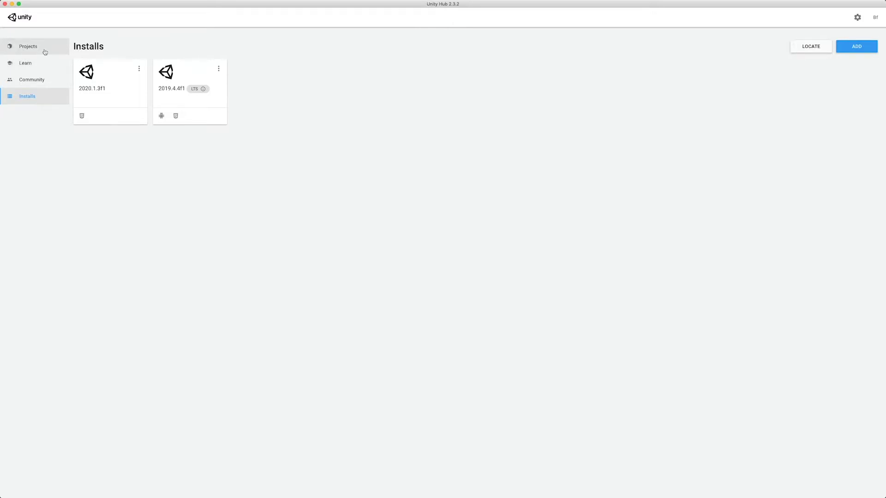
Set the MixtroidVania project's Unity version to 2020.1.3f1 and open the project, agreeing to the upgrade
{"action": "left_click", "coordinate": [28, 49]}
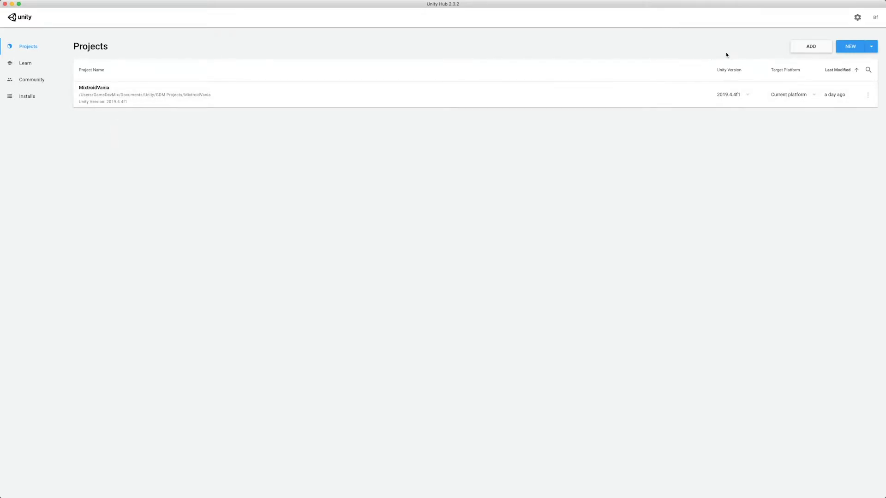
{"action": "left_click", "coordinate": [728, 94]}
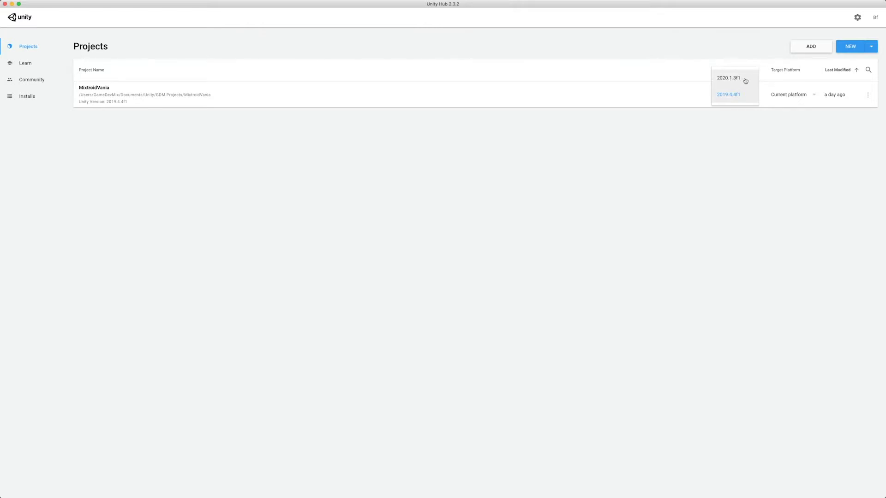
{"action": "left_click", "coordinate": [745, 81]}
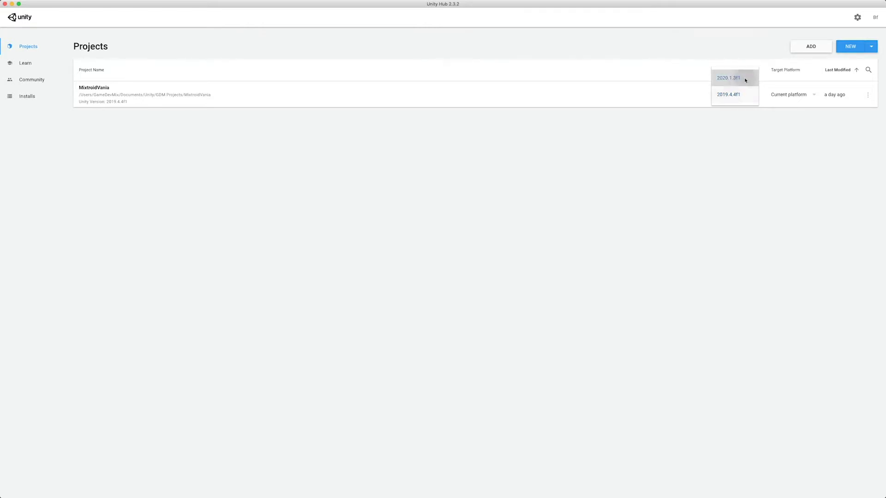
{"action": "left_click", "coordinate": [108, 90]}
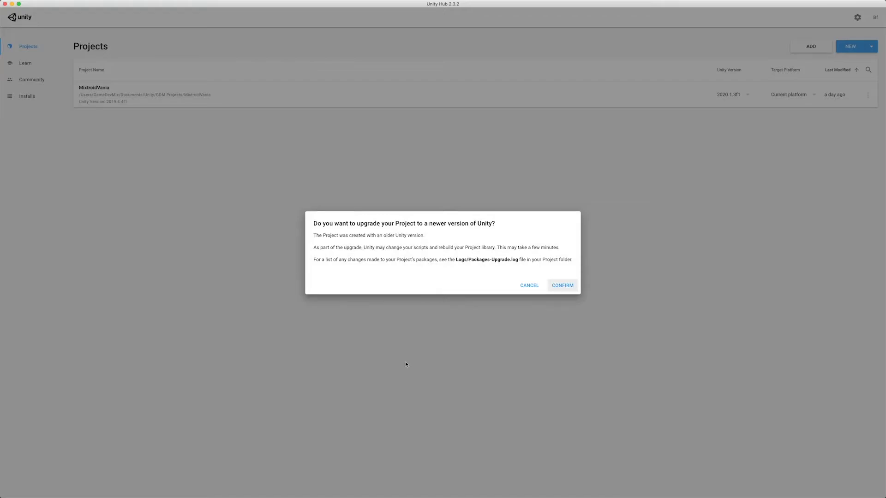
{"action": "left_click", "coordinate": [558, 286]}
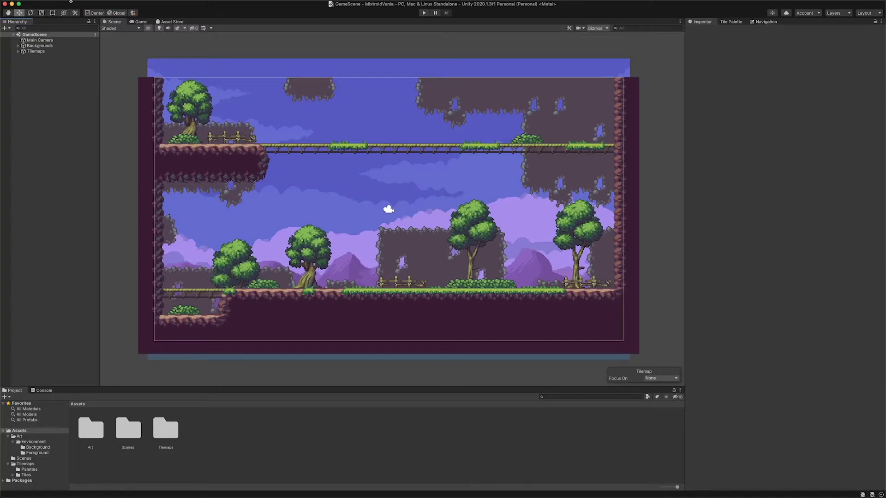
Choose the Professional editor theme in the General preferences
{"action": "left_click", "coordinate": [25, 4]}
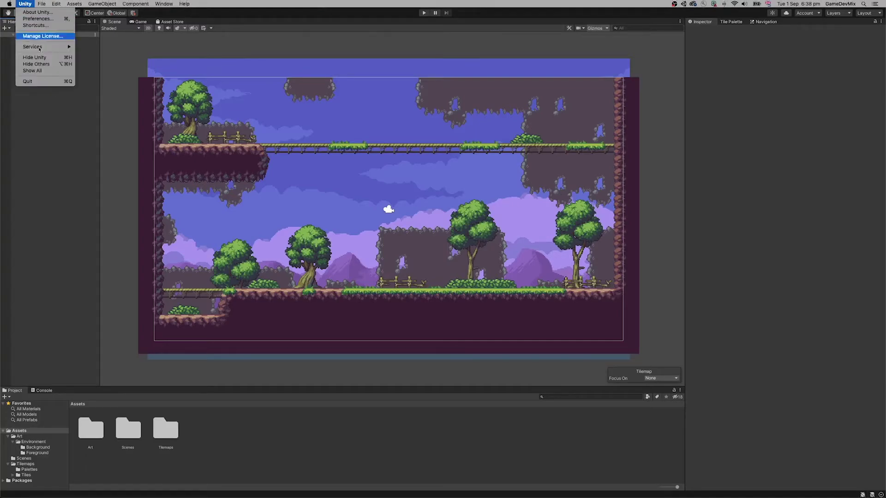
{"action": "left_click", "coordinate": [45, 20]}
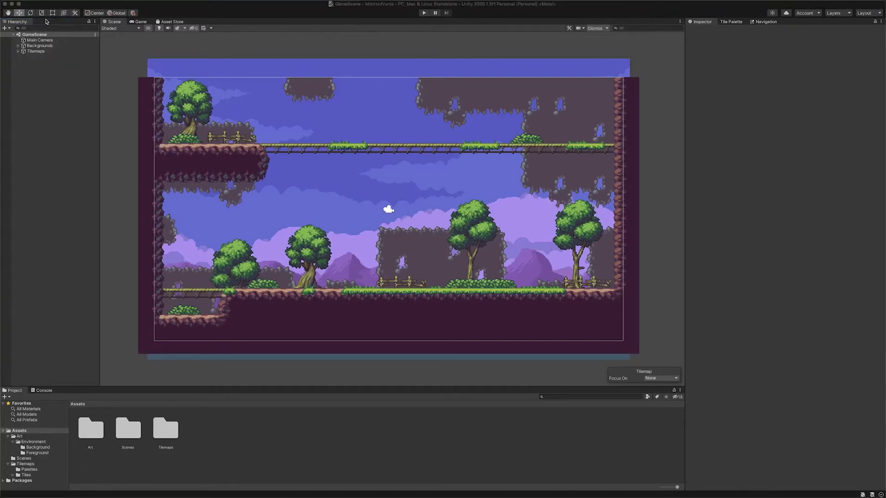
{"action": "left_click_drag", "start_coordinate": [478, 65], "coordinate": [423, 74]}
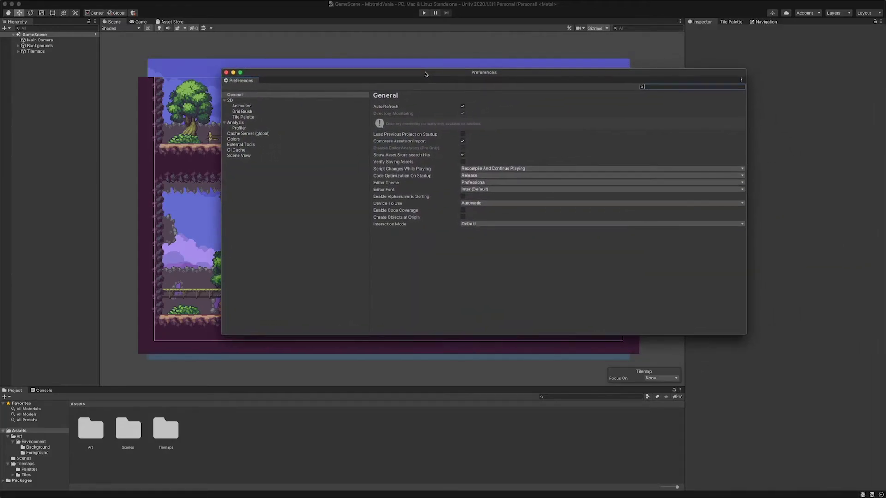
{"action": "left_click", "coordinate": [238, 96]}
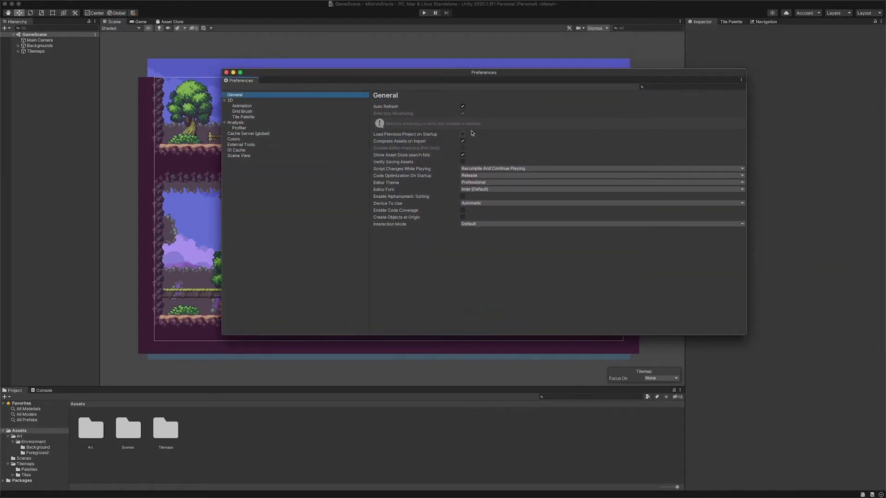
{"action": "left_click", "coordinate": [474, 184]}
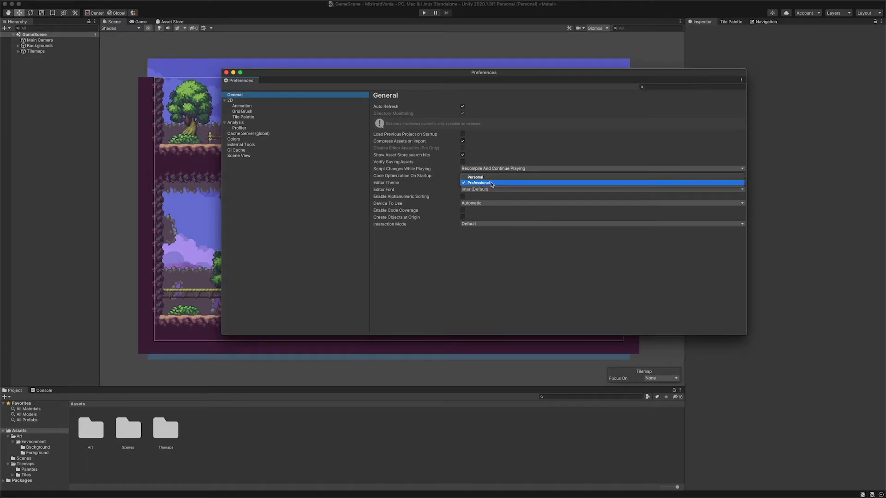
{"action": "left_click", "coordinate": [486, 183]}
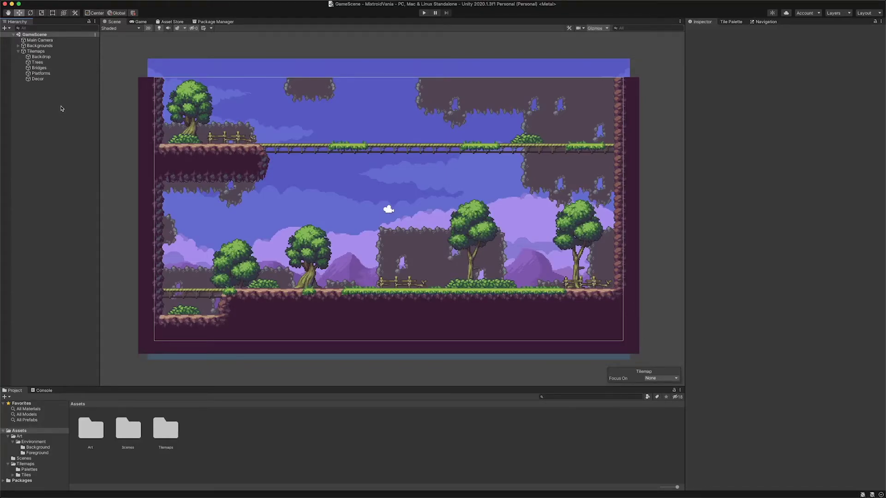
Open the Platforms tilemap's properties in their own window, dock it between the scene view and the Inspector, and select the Trees tilemap
{"action": "left_click", "coordinate": [50, 74]}
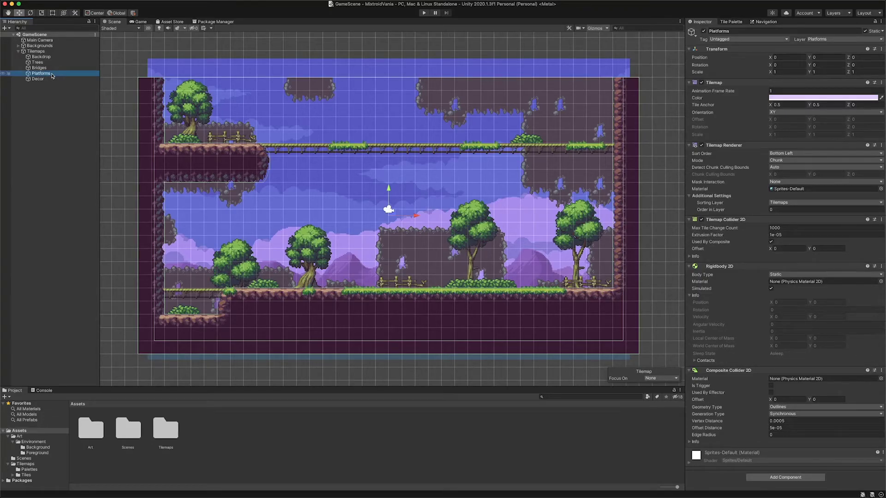
{"action": "right_click", "coordinate": [52, 75]}
{"action": "left_click", "coordinate": [4, 284]}
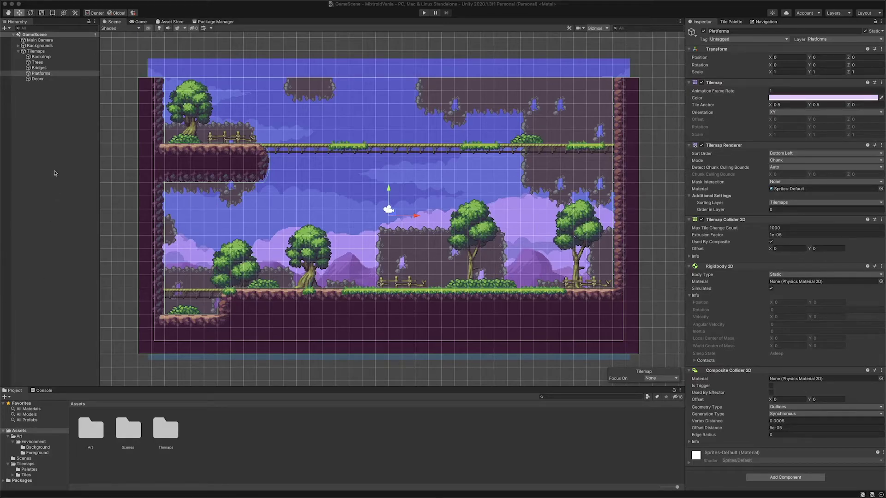
{"action": "left_click", "coordinate": [42, 74]}
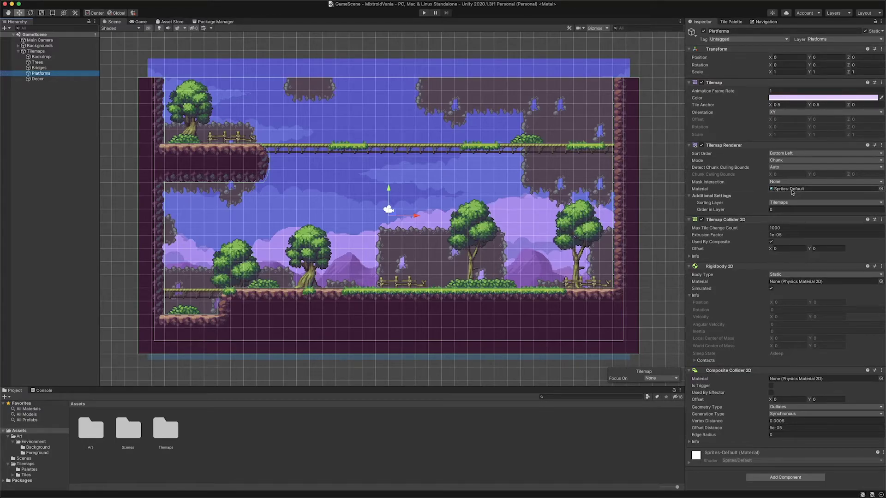
{"action": "right_click", "coordinate": [56, 77]}
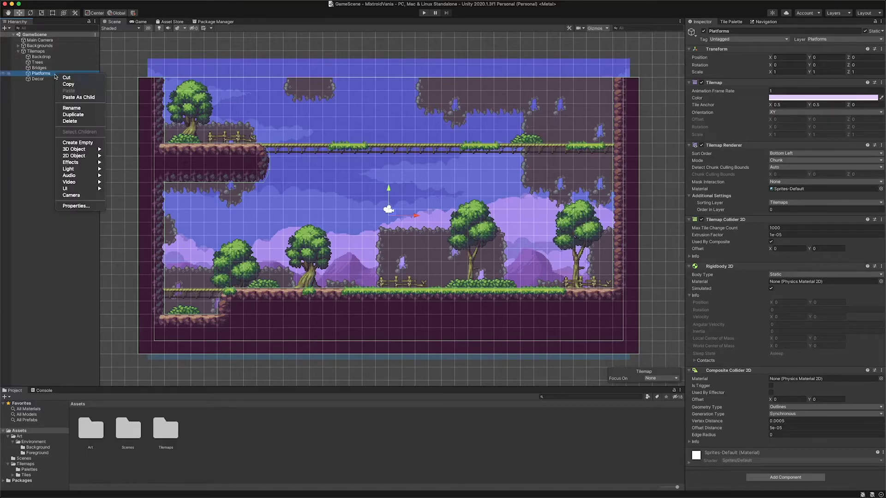
{"action": "left_click", "coordinate": [90, 206]}
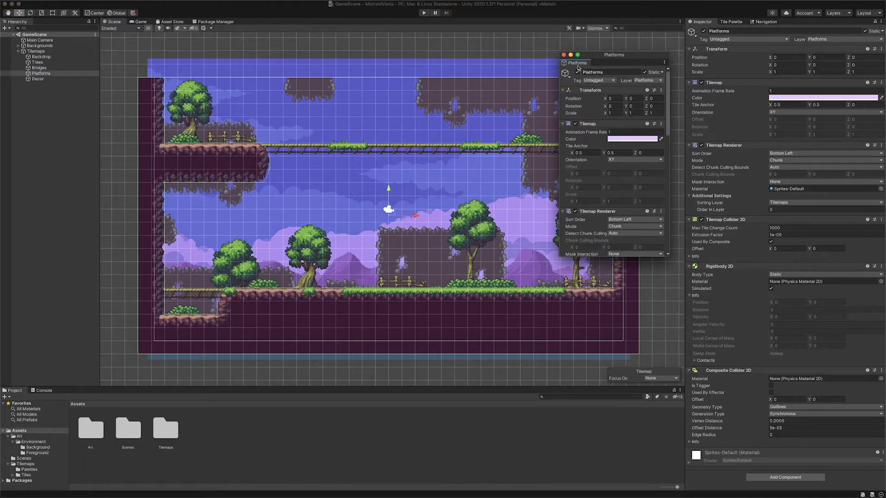
{"action": "left_click_drag", "start_coordinate": [578, 65], "coordinate": [682, 219]}
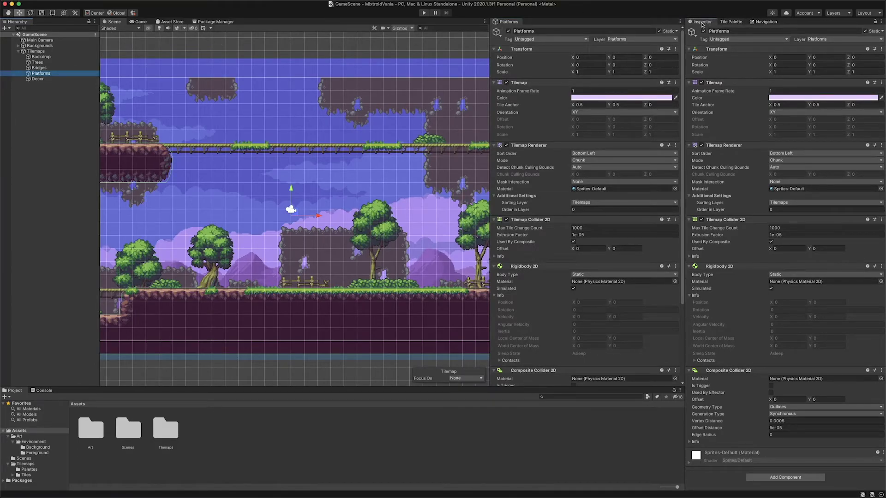
{"action": "left_click", "coordinate": [37, 61]}
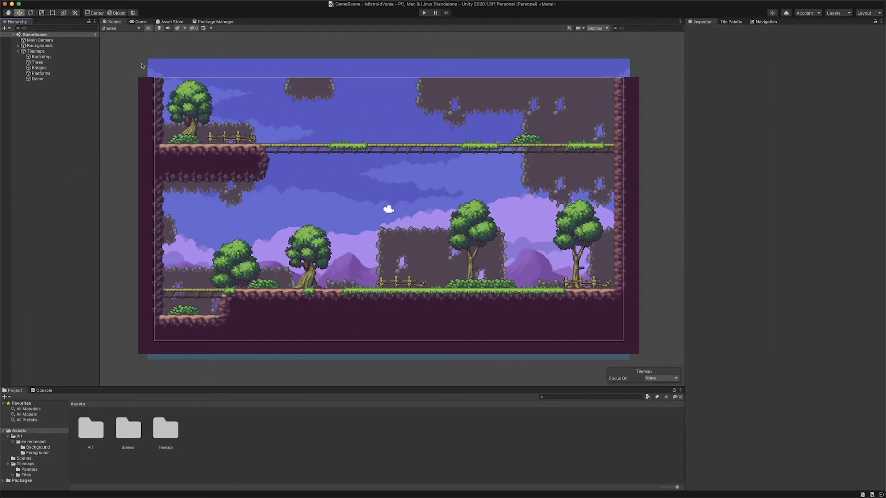
Examine the Asset Store notice and the project's installed packages, including the details of 2D Tilemap Editor and 2D Sprite
{"action": "left_click", "coordinate": [169, 23]}
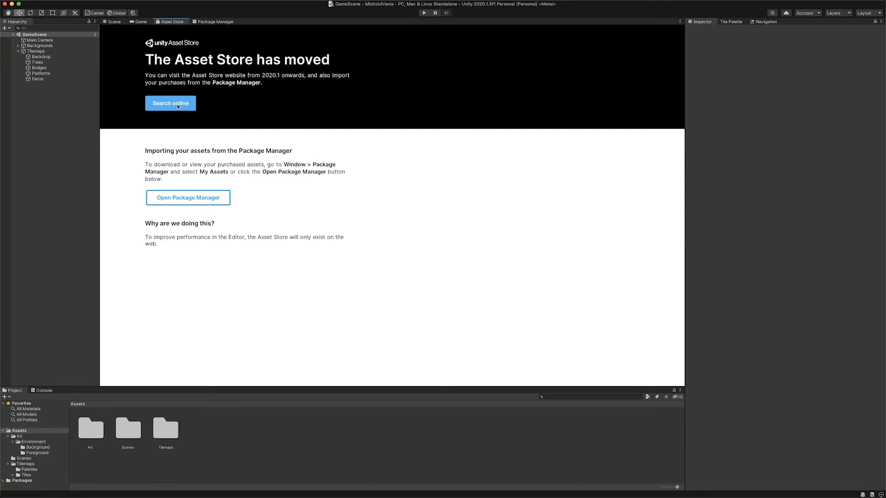
{"action": "left_click", "coordinate": [210, 22]}
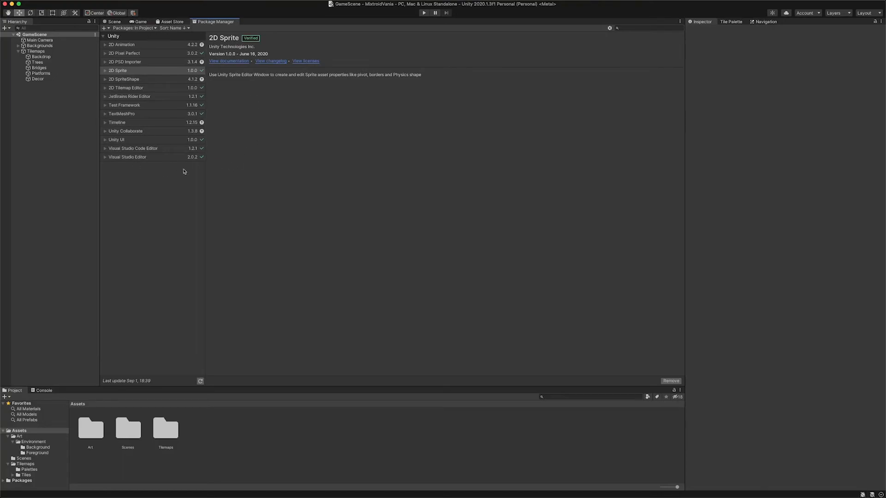
{"action": "left_click", "coordinate": [147, 28]}
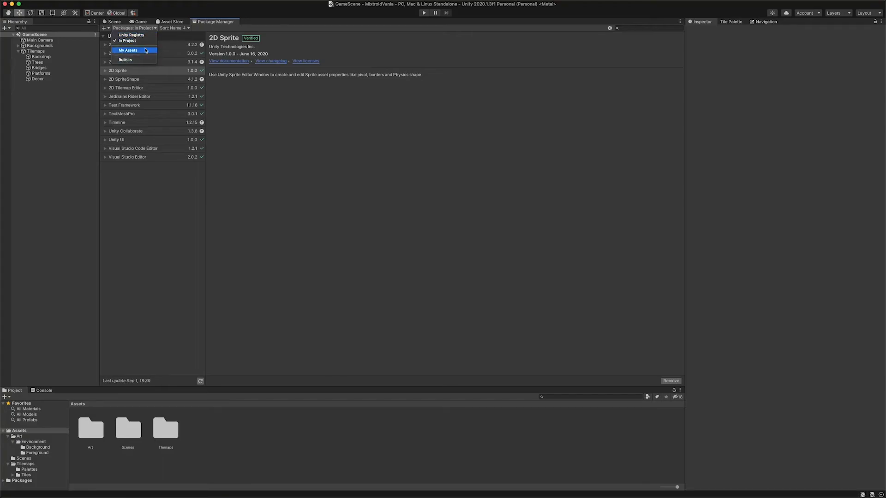
{"action": "left_click", "coordinate": [145, 42]}
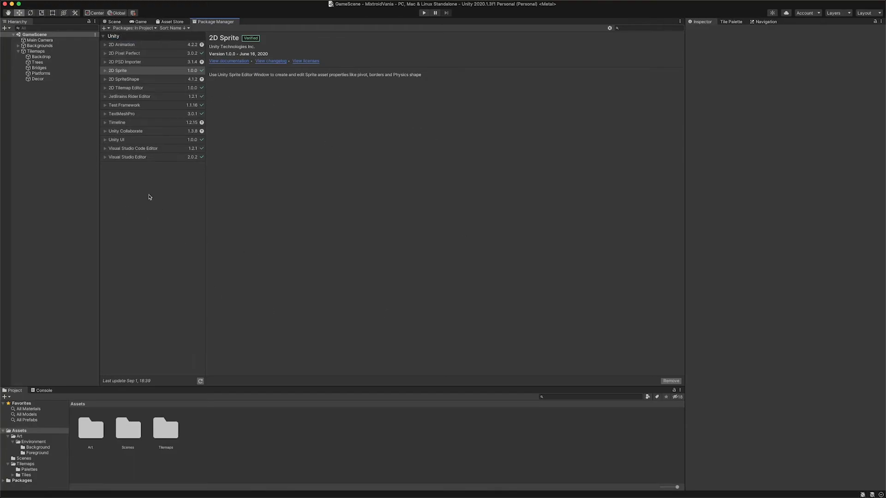
{"action": "left_click", "coordinate": [126, 90]}
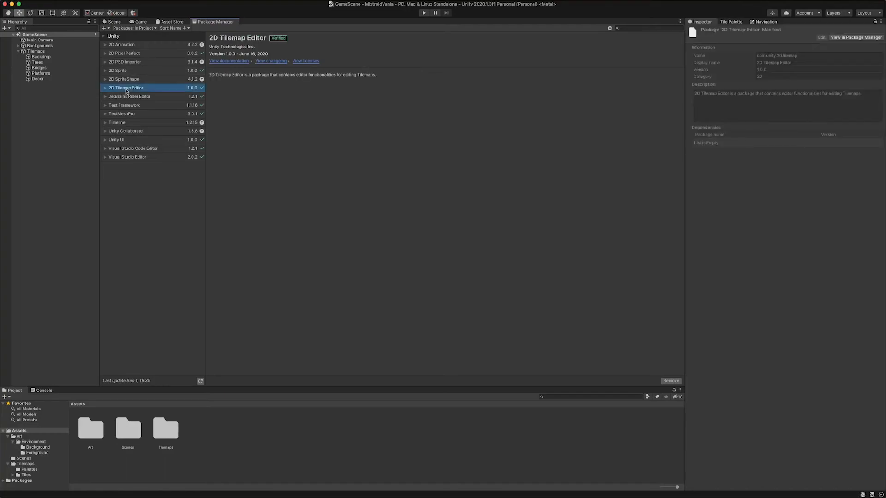
{"action": "left_click", "coordinate": [132, 71]}
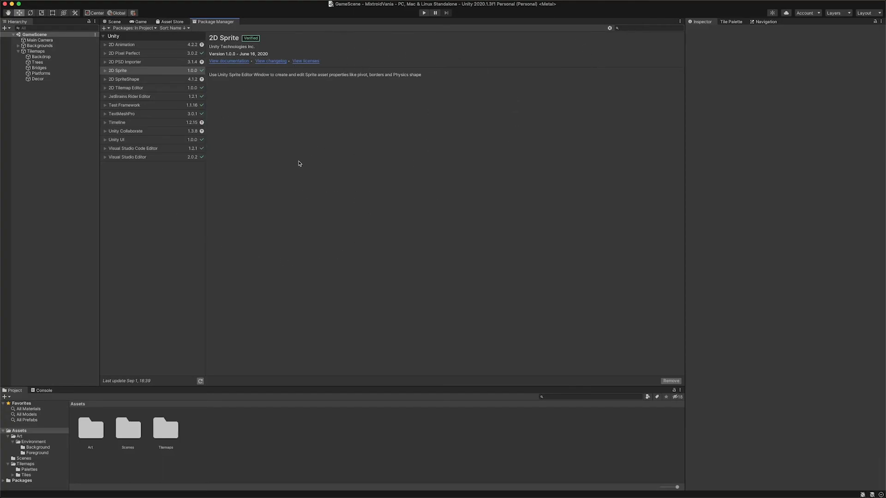
Enable preview packages in the Package Manager section of the project settings and acknowledge the early-development warning
{"action": "left_click", "coordinate": [42, 4]}
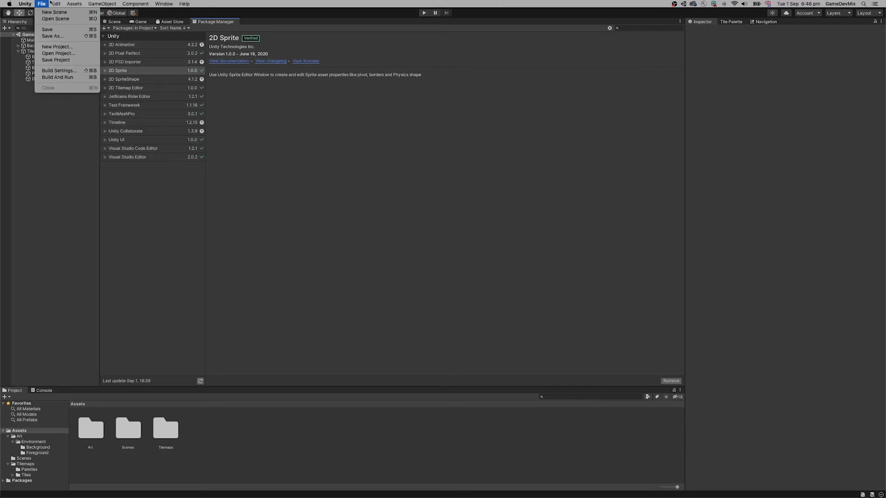
{"action": "mouse_move", "coordinate": [55, 3]}
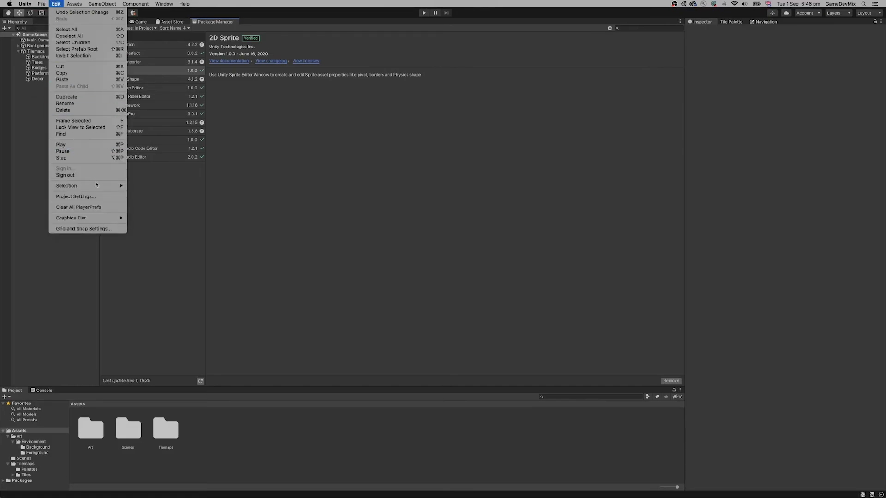
{"action": "left_click", "coordinate": [76, 197]}
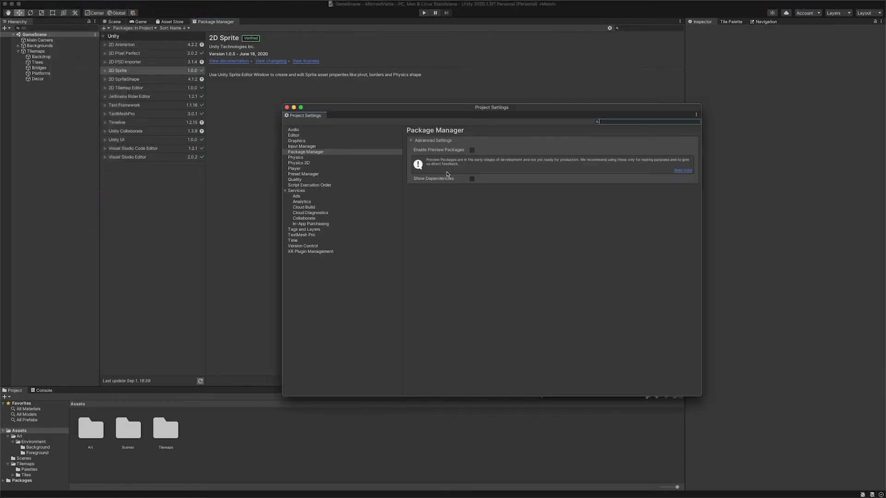
{"action": "left_click", "coordinate": [325, 153]}
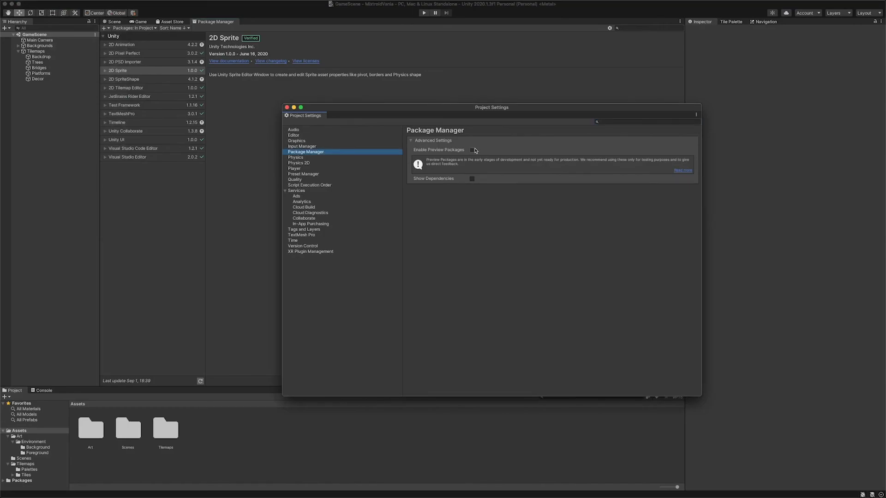
{"action": "left_click", "coordinate": [472, 151]}
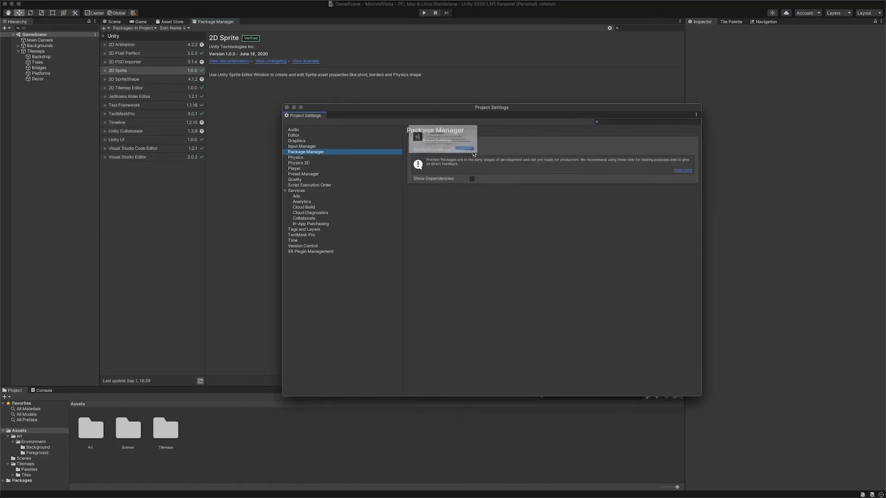
{"action": "left_click_drag", "start_coordinate": [424, 135], "coordinate": [478, 135]}
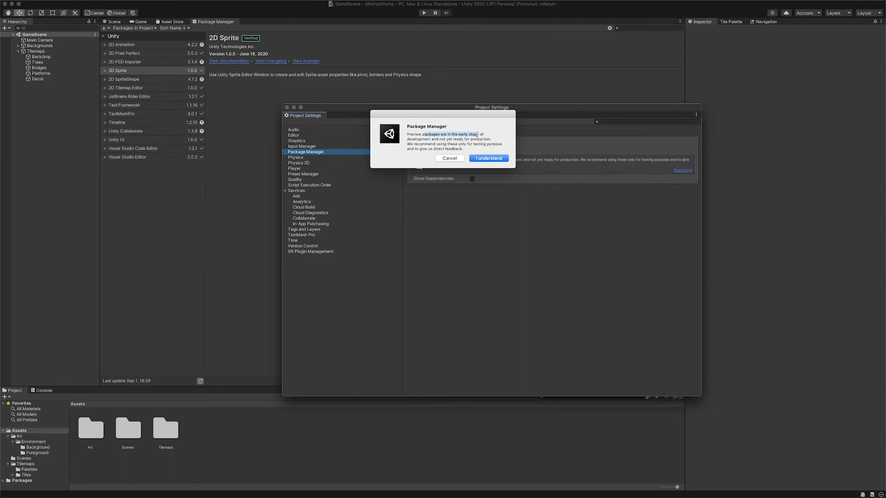
{"action": "left_click", "coordinate": [490, 159]}
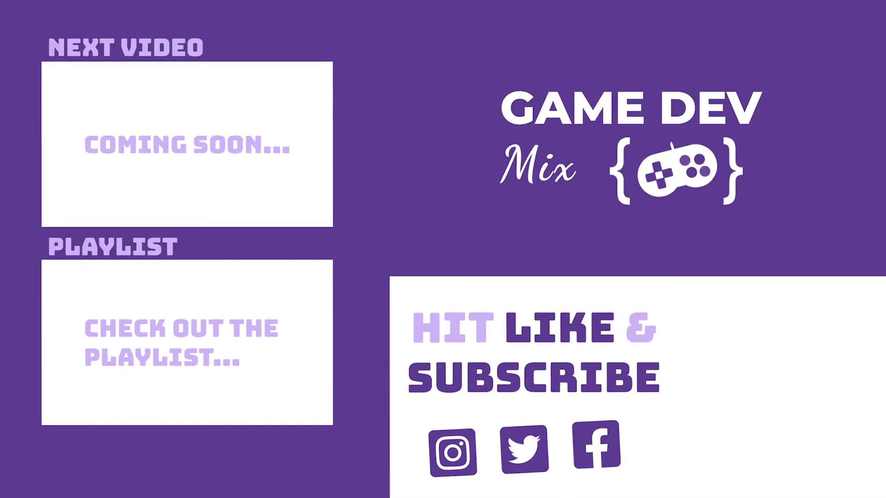